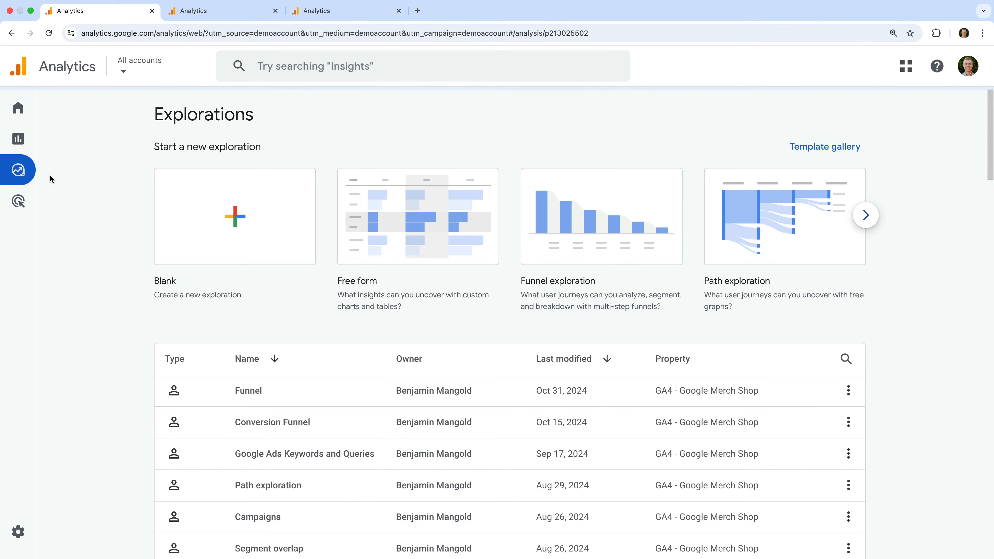
# Start a Free form exploration and set its date range to Oct 10, 2023 through Dec 10, 2024
pyautogui.click(397, 241)
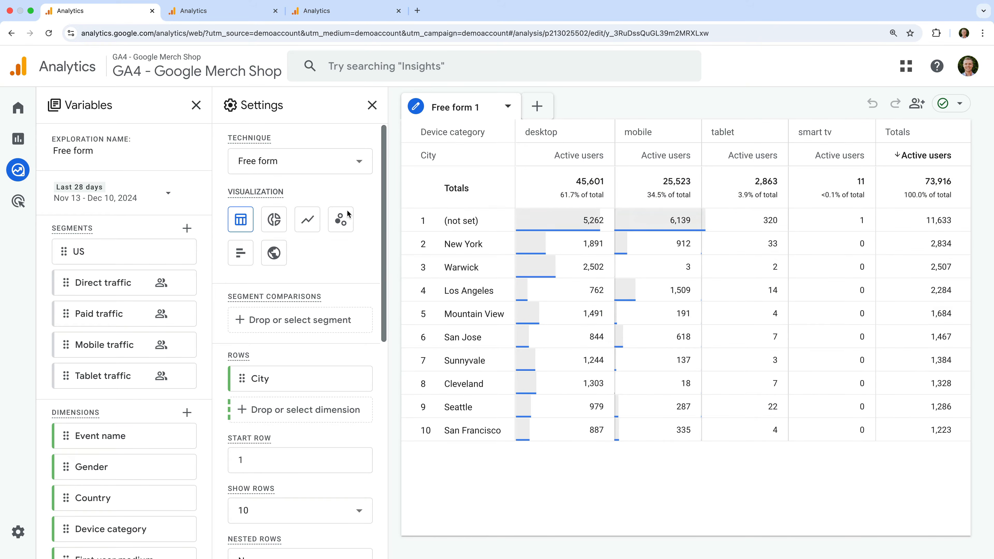
pyautogui.click(155, 206)
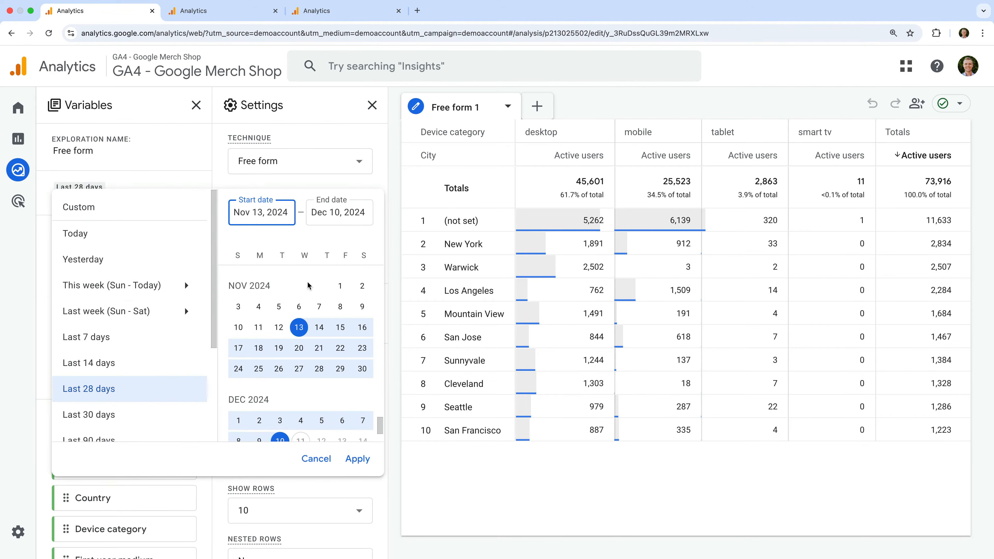
pyautogui.scroll(5, 307, 281)
pyautogui.scroll(20, 307, 281)
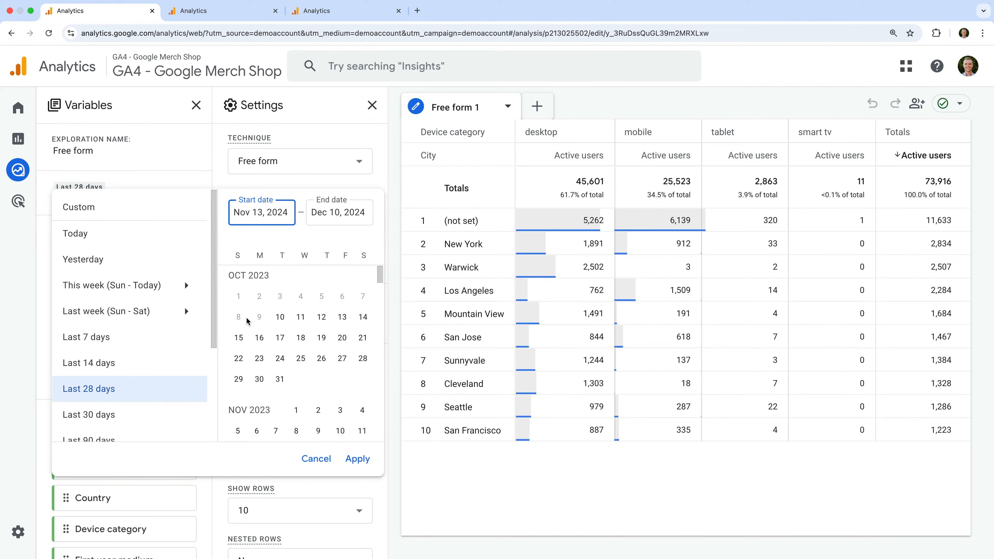
pyautogui.click(280, 317)
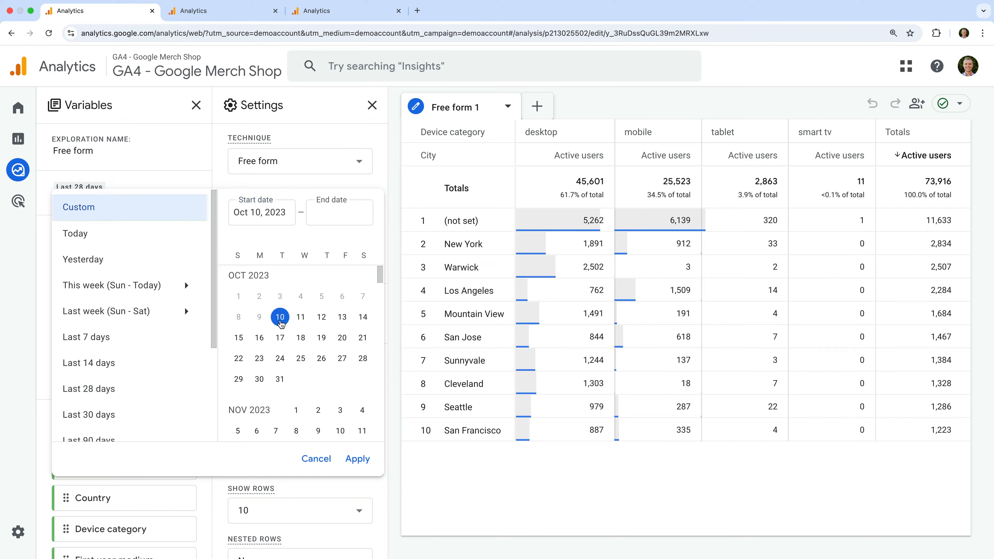
pyautogui.scroll(-20, 280, 322)
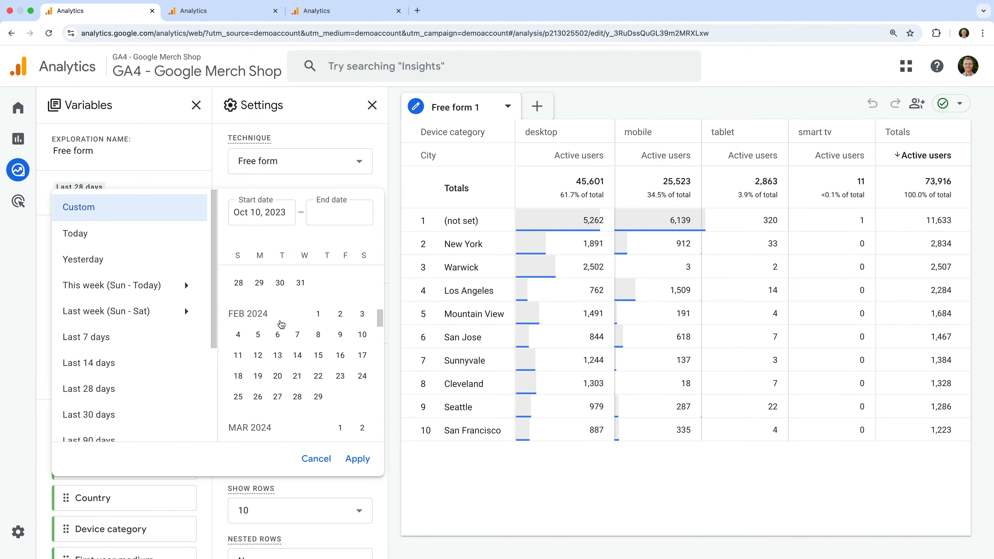
pyautogui.scroll(-5, 279, 320)
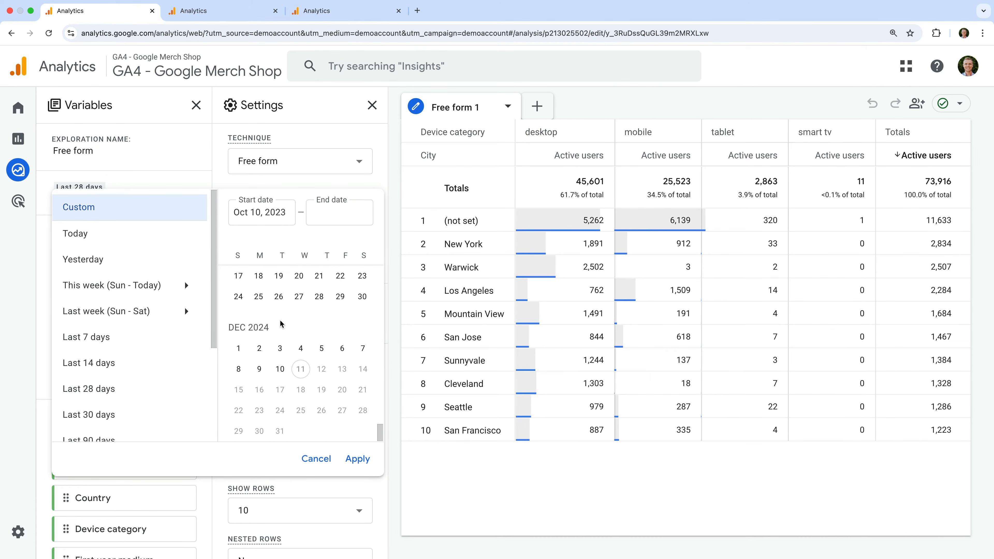
pyautogui.click(279, 369)
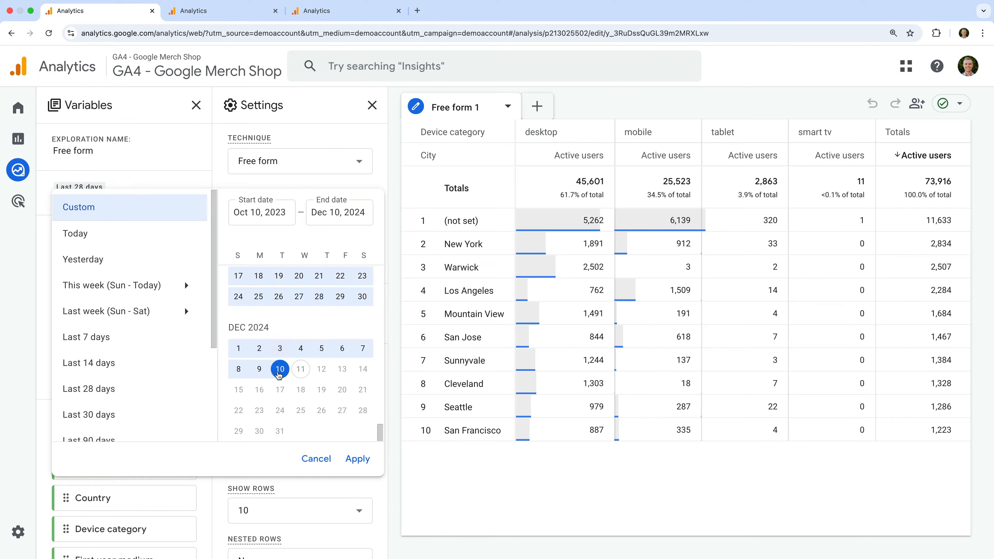
pyautogui.click(361, 470)
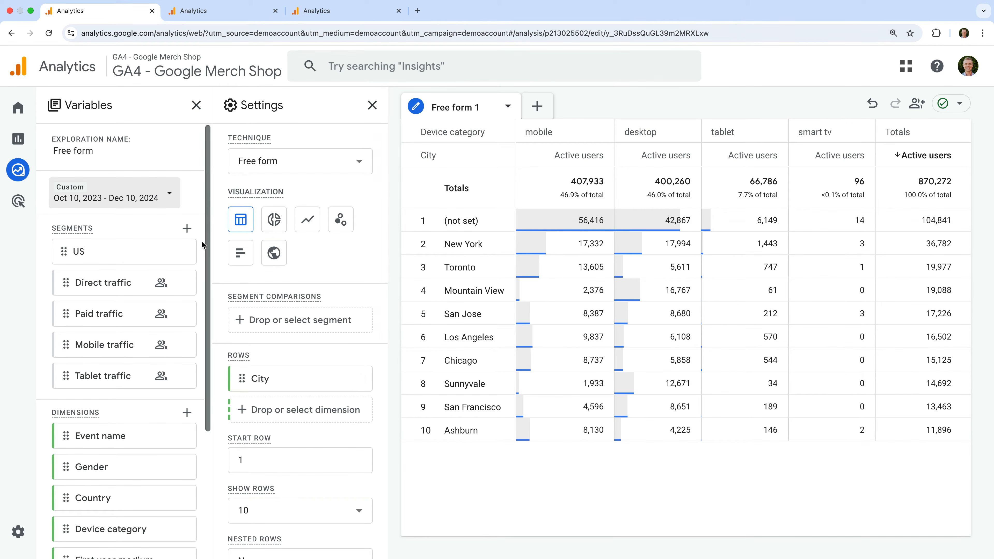
# Turn on date comparison with the preceding period, apply it, and dismiss the date range notice
pyautogui.click(169, 203)
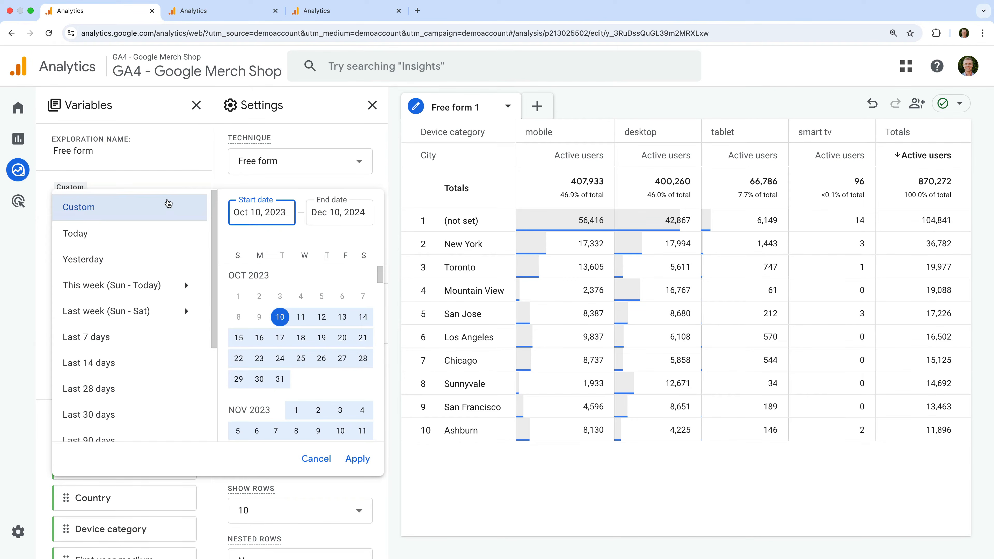
pyautogui.scroll(-4, 172, 337)
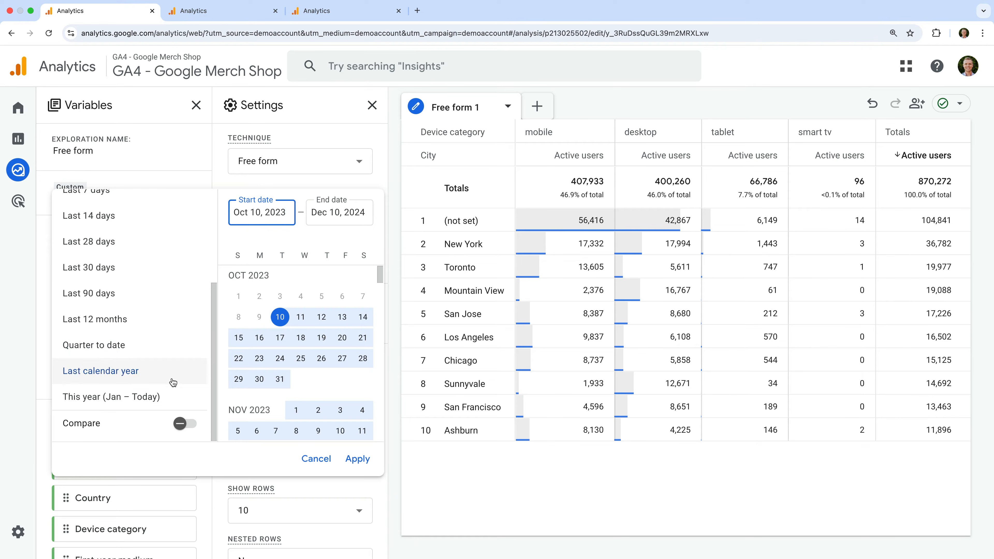
pyautogui.click(179, 424)
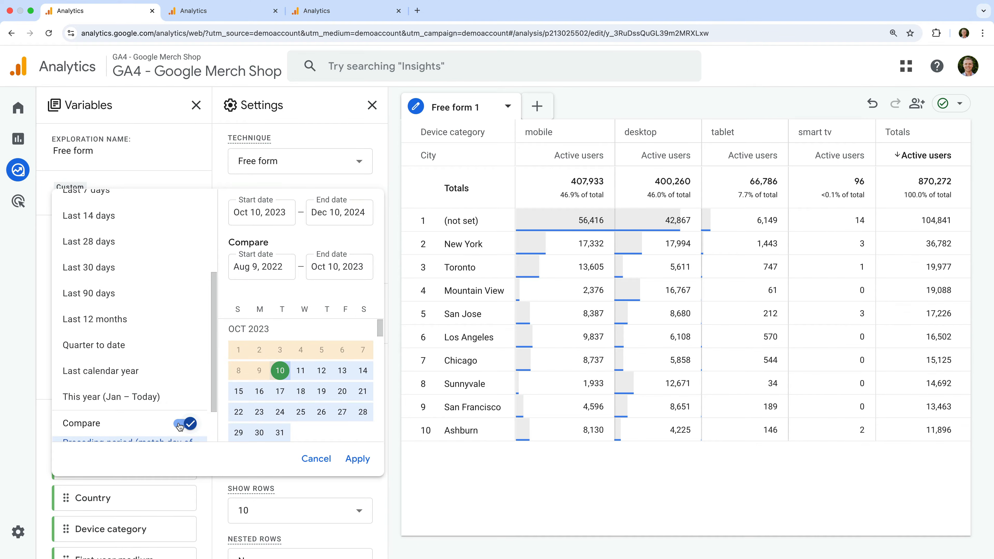
pyautogui.click(355, 460)
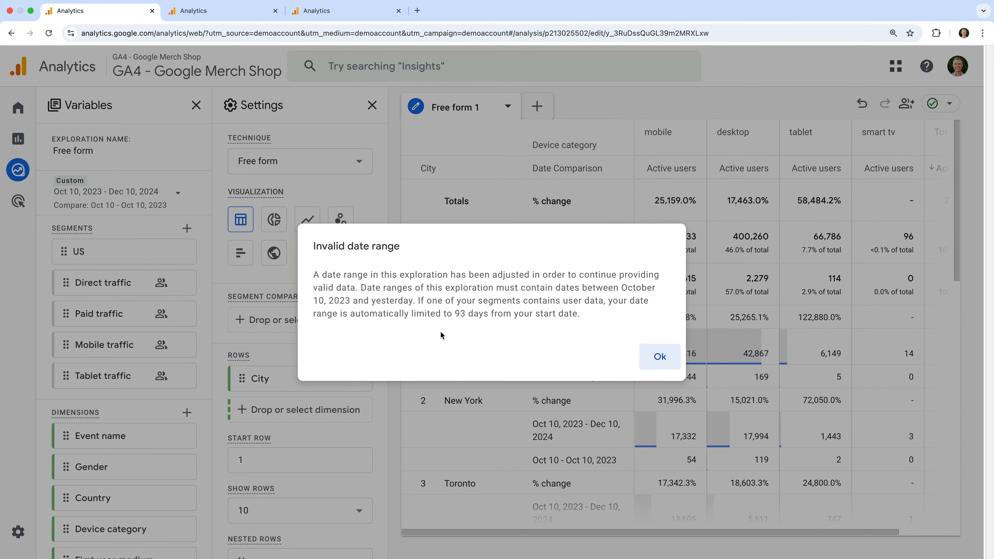
pyautogui.click(650, 356)
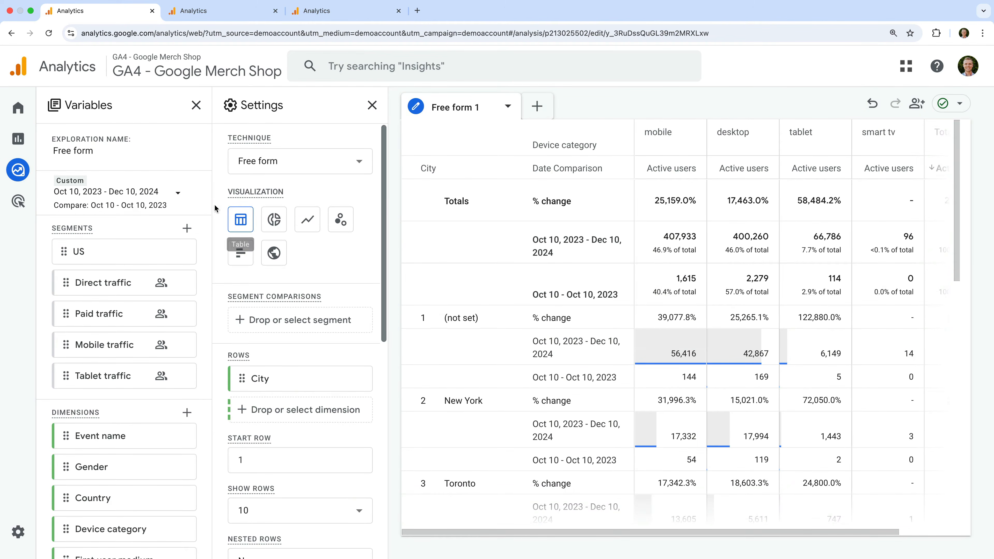
# Switch to the Loves Data exploration and review how far back its date picker allows selection
pyautogui.click(170, 190)
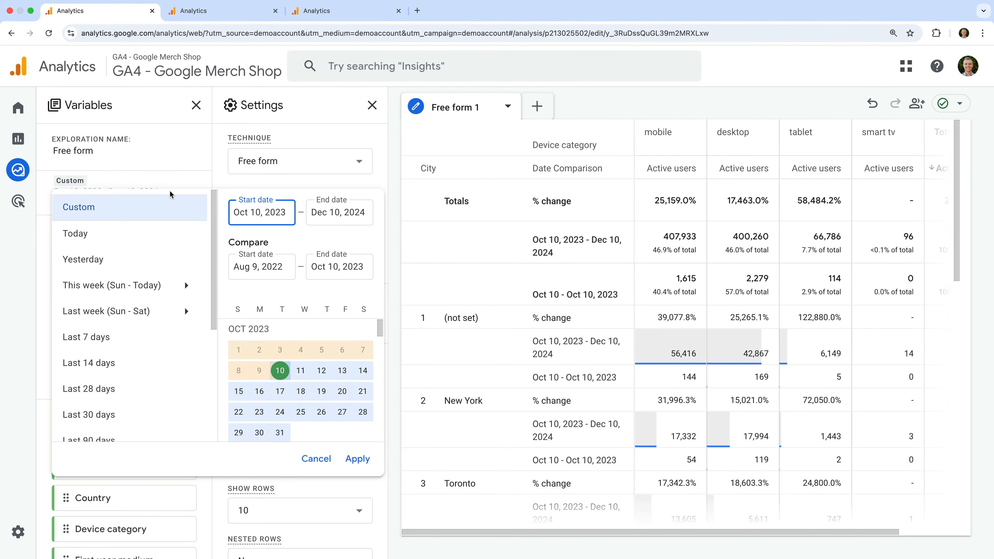
pyautogui.scroll(-5, 192, 343)
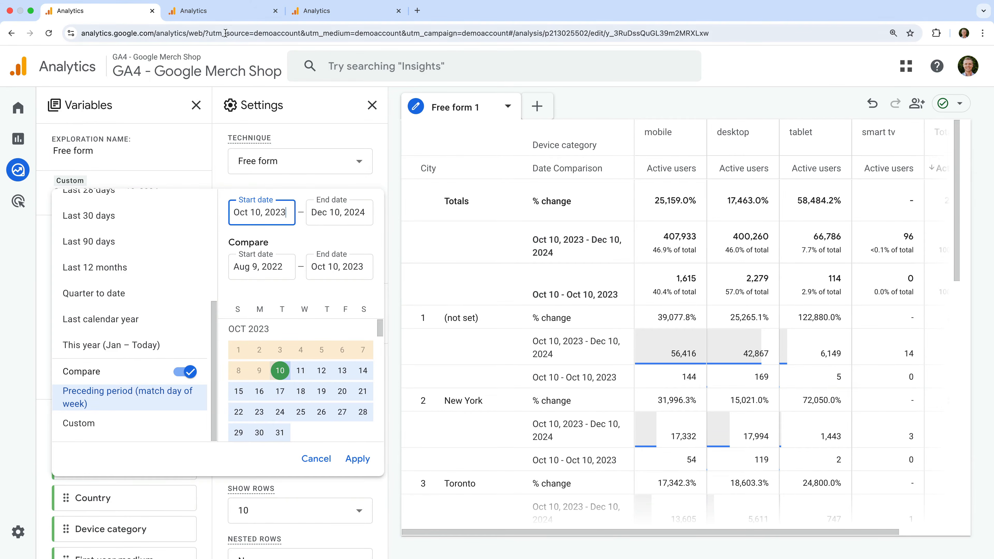
pyautogui.click(232, 16)
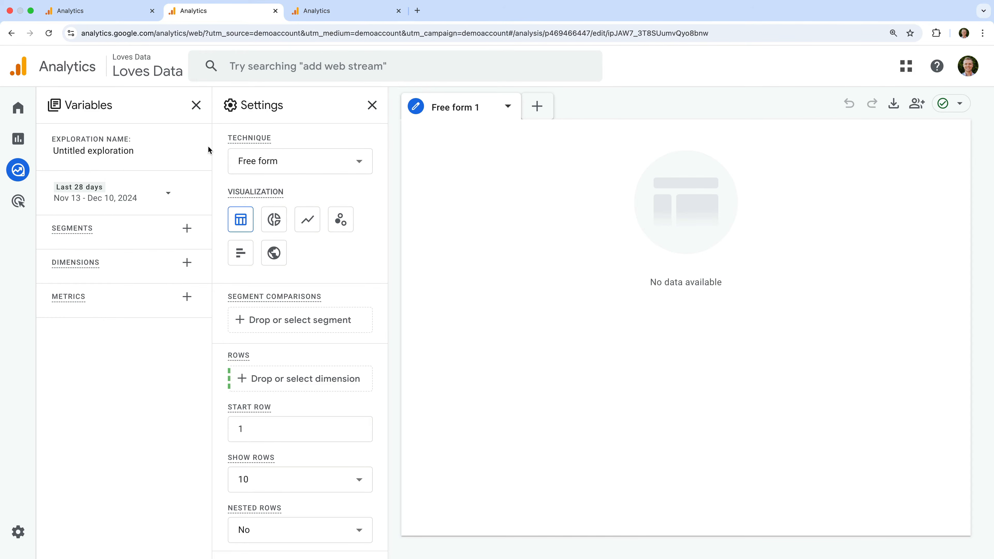
pyautogui.click(148, 201)
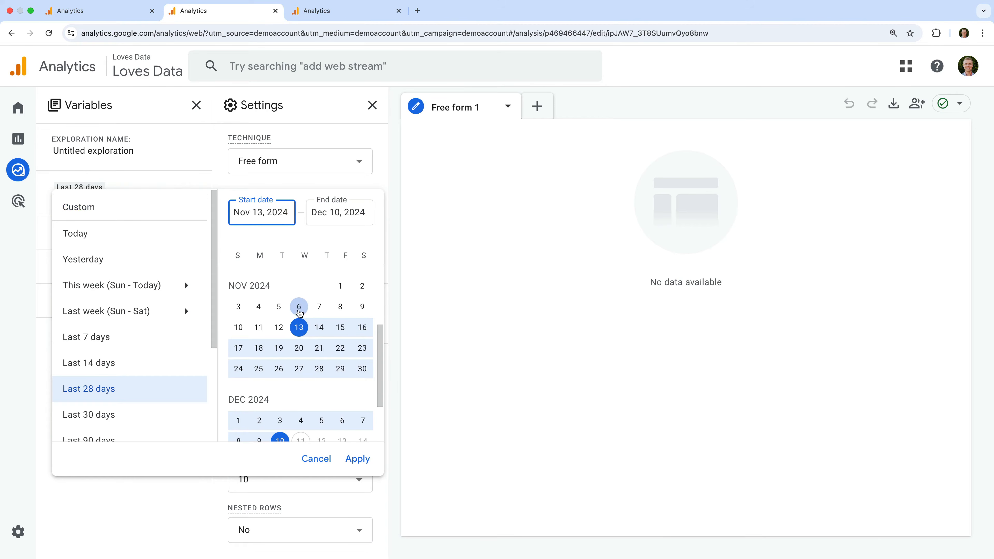
pyautogui.scroll(3, 306, 314)
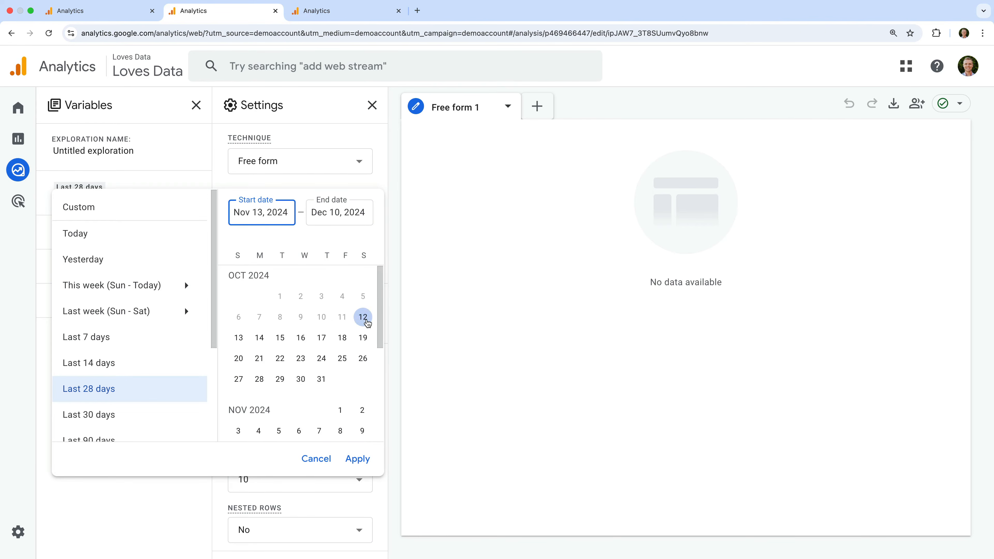
pyautogui.scroll(-5, 367, 323)
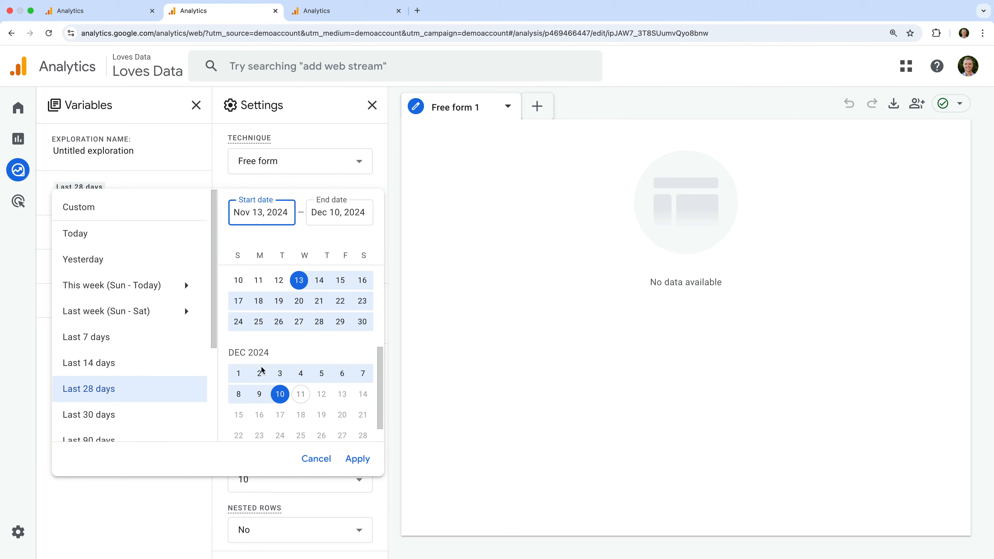
pyautogui.click(103, 512)
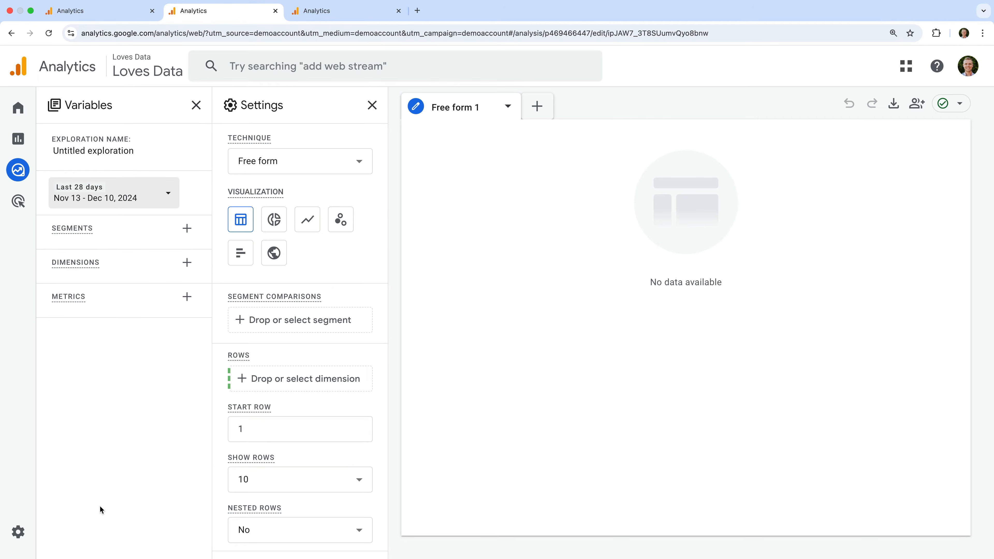
# In Admin data retention settings, set event data retention to 14 months and save
pyautogui.click(18, 533)
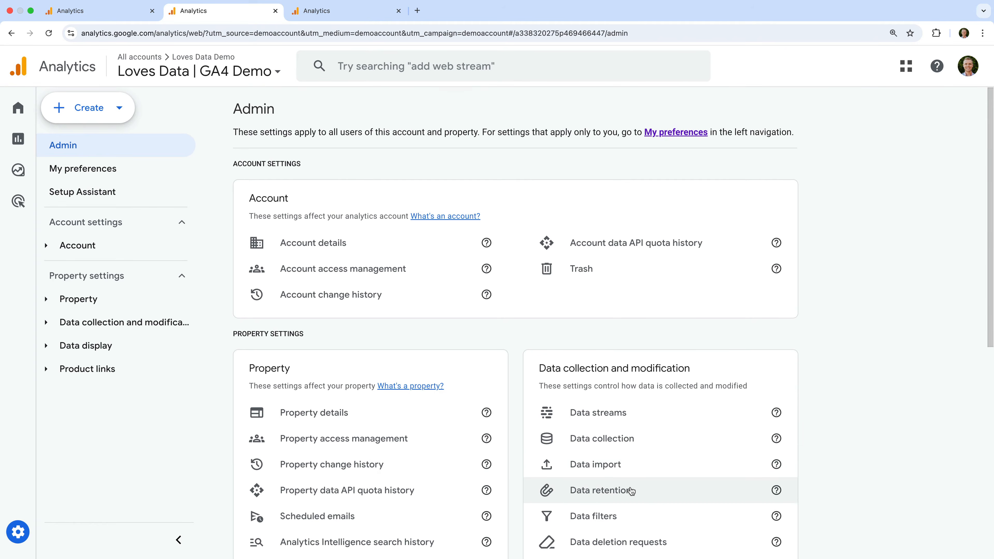
pyautogui.click(650, 495)
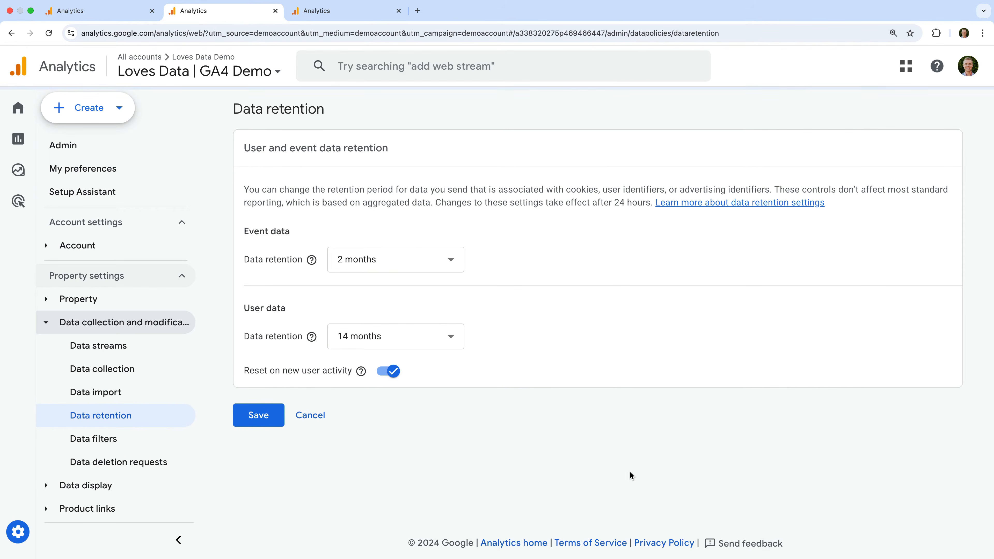
pyautogui.click(350, 270)
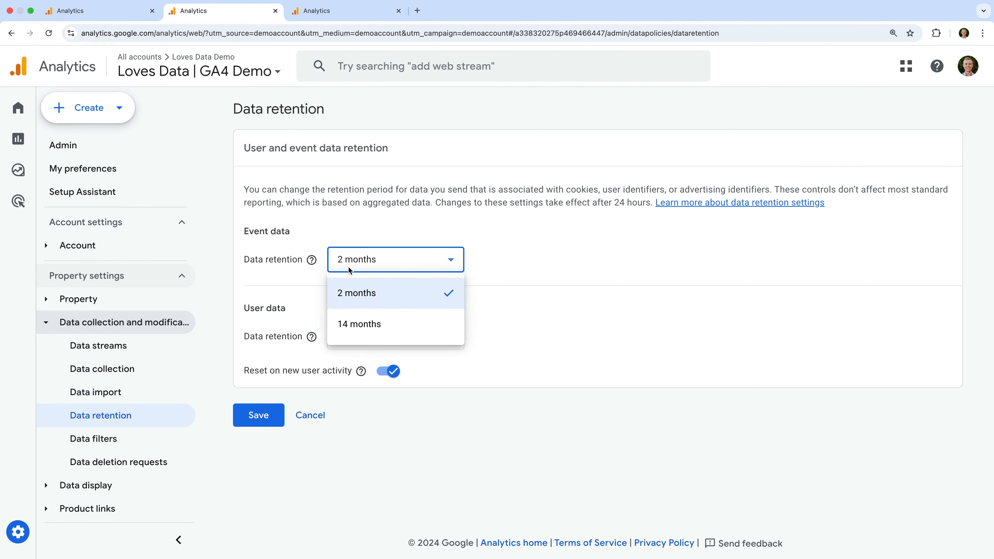
pyautogui.click(366, 336)
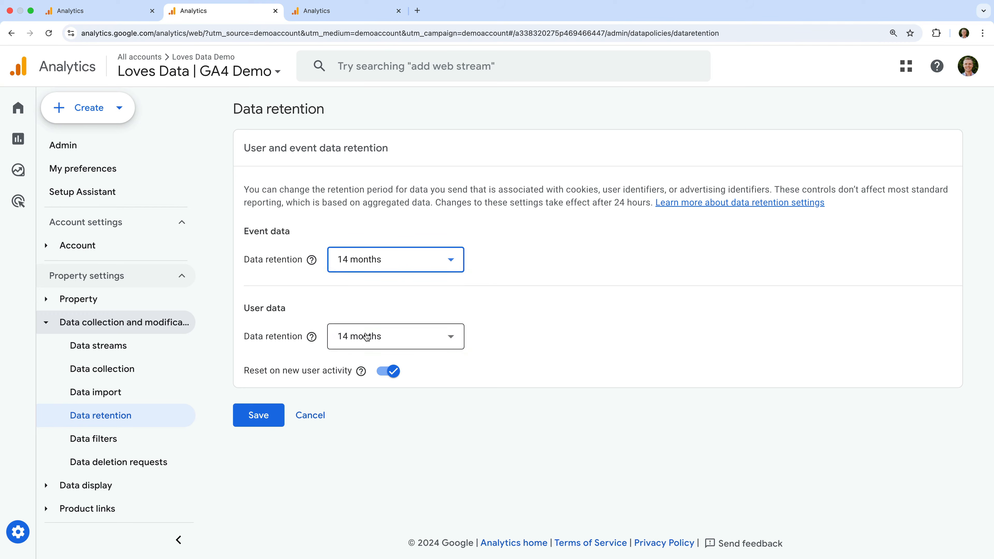
pyautogui.click(268, 416)
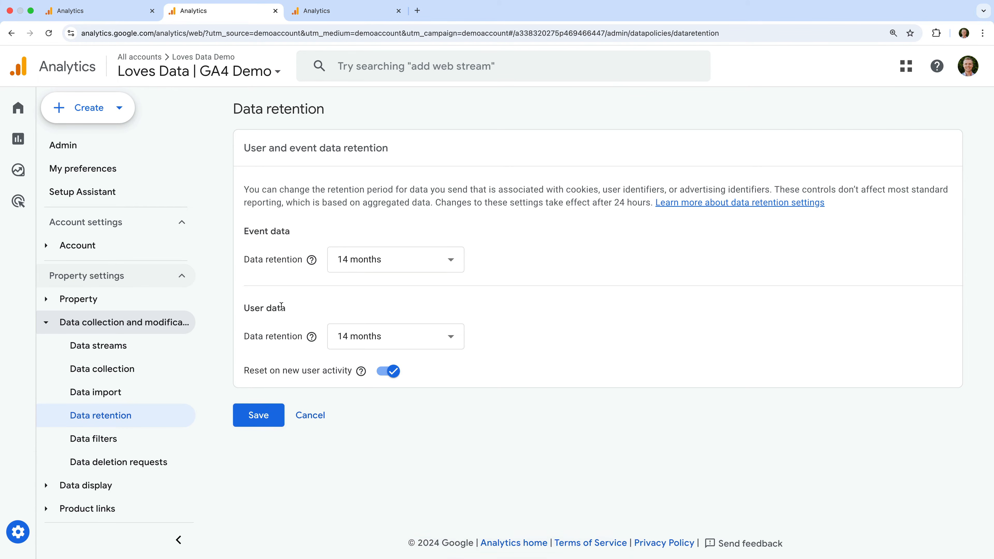
# Switch to the third property's tab and open the Engagement Events report
pyautogui.click(359, 19)
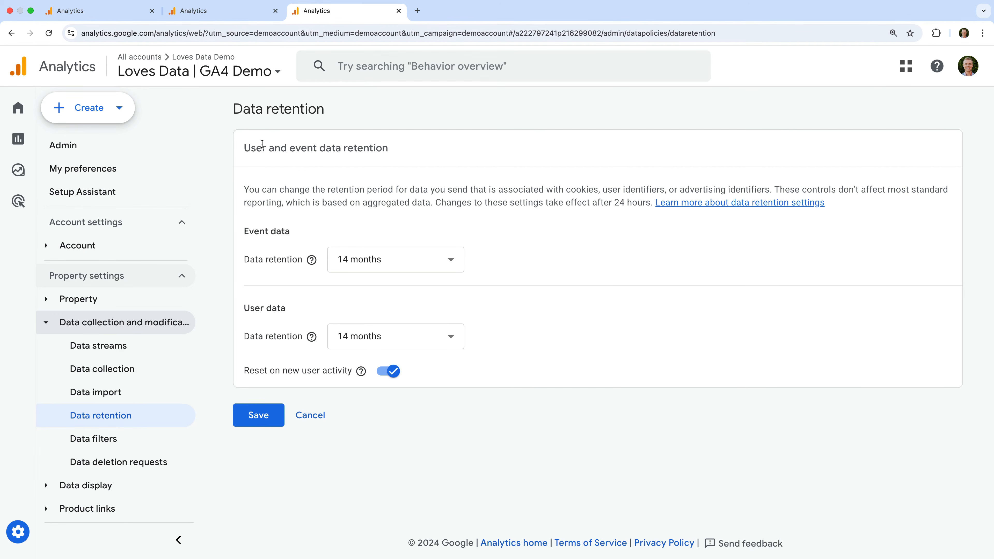
pyautogui.moveTo(20, 150)
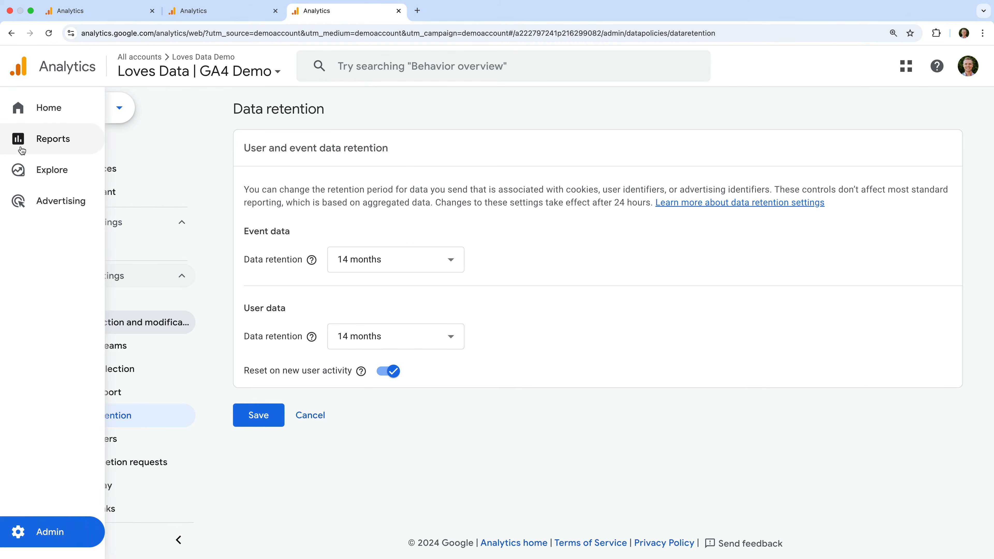
pyautogui.click(57, 150)
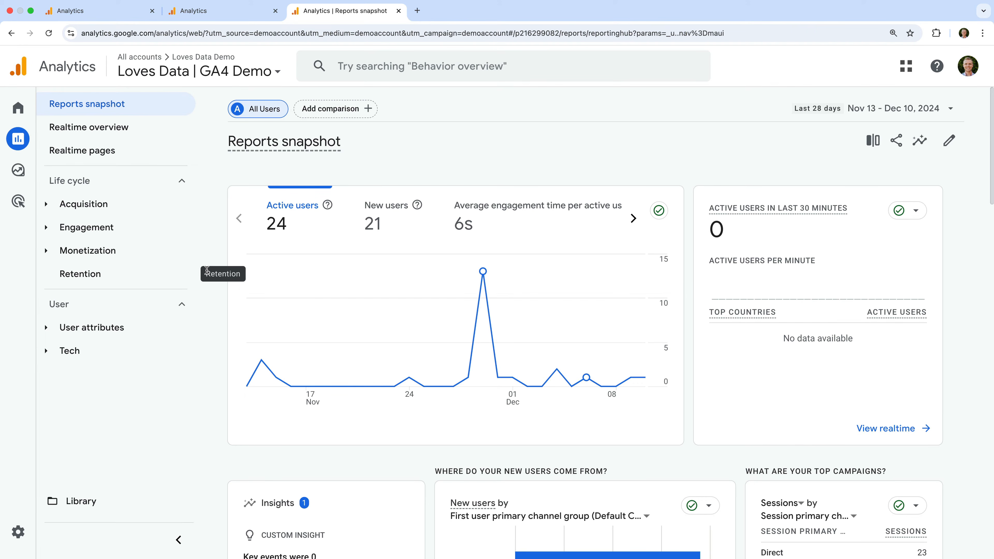
pyautogui.click(139, 233)
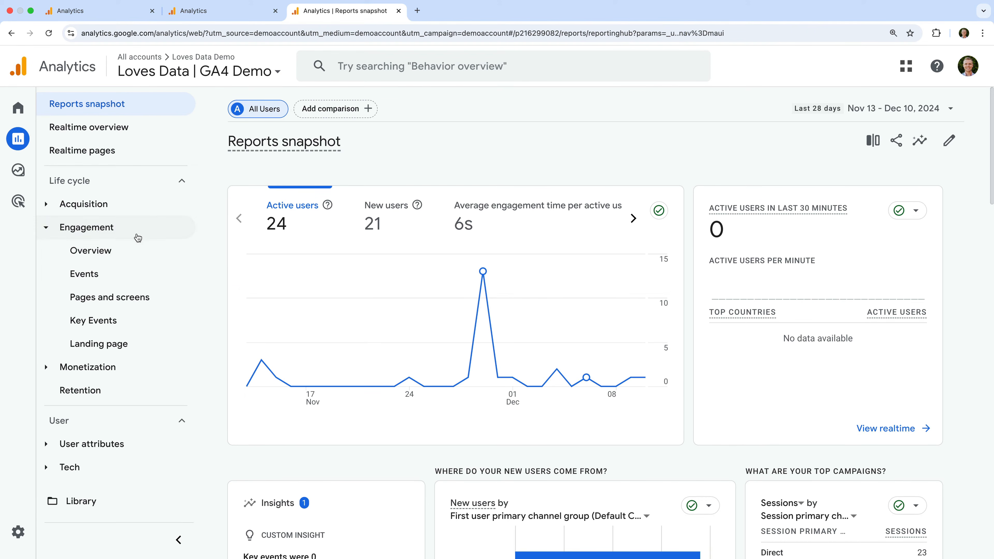
pyautogui.click(117, 274)
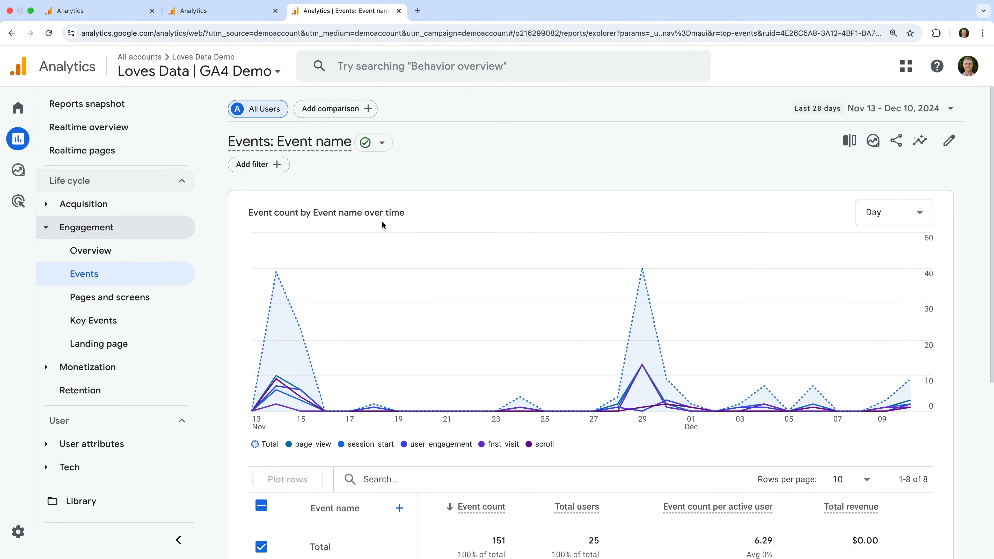
# Set the Events report start date to Nov 13, 2019 and apply the range
pyautogui.click(897, 118)
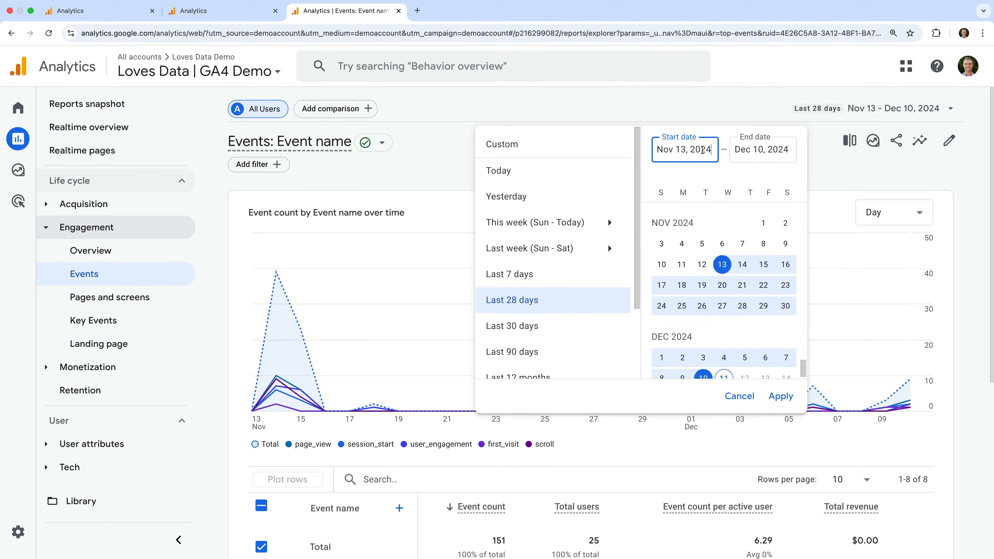
pyautogui.click(699, 151)
pyautogui.hotkey('shift', 'End')
pyautogui.write('19')
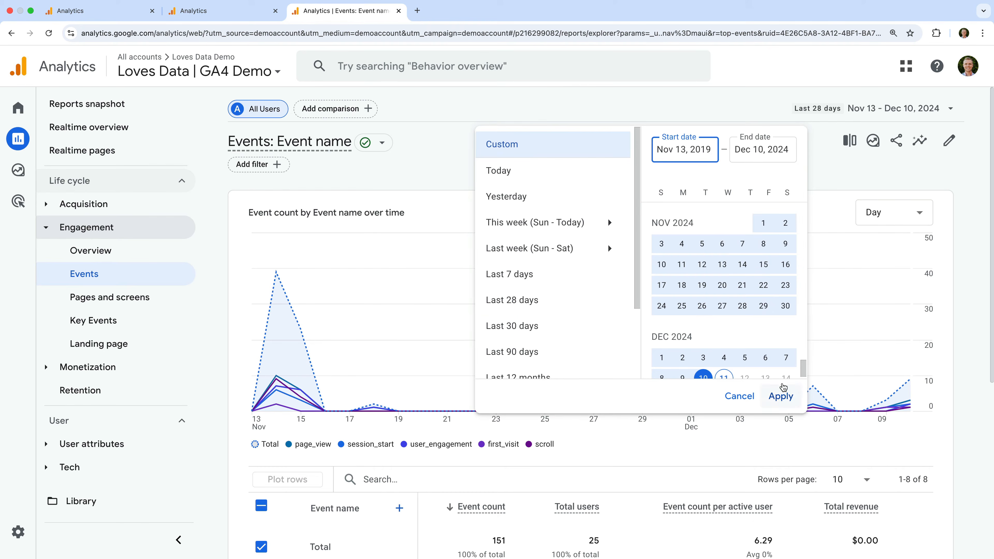
pyautogui.click(783, 395)
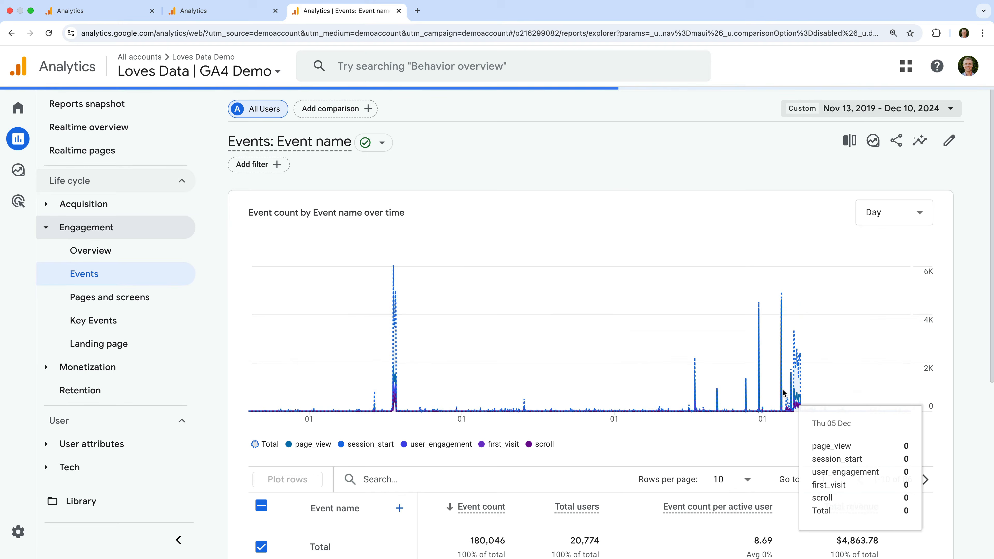
# Change the event count chart interval to Month and reopen the date range selector
pyautogui.click(900, 214)
pyautogui.click(895, 307)
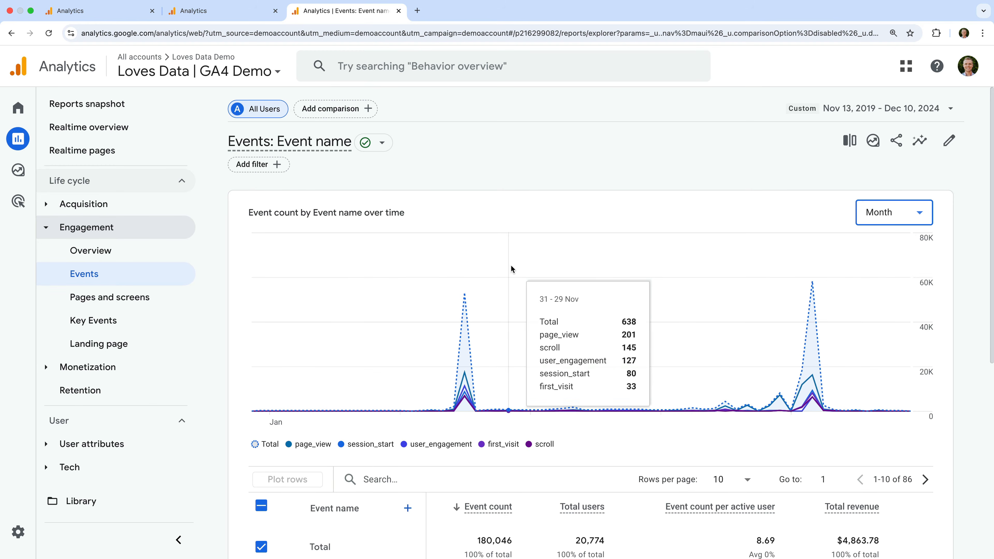
pyautogui.click(847, 107)
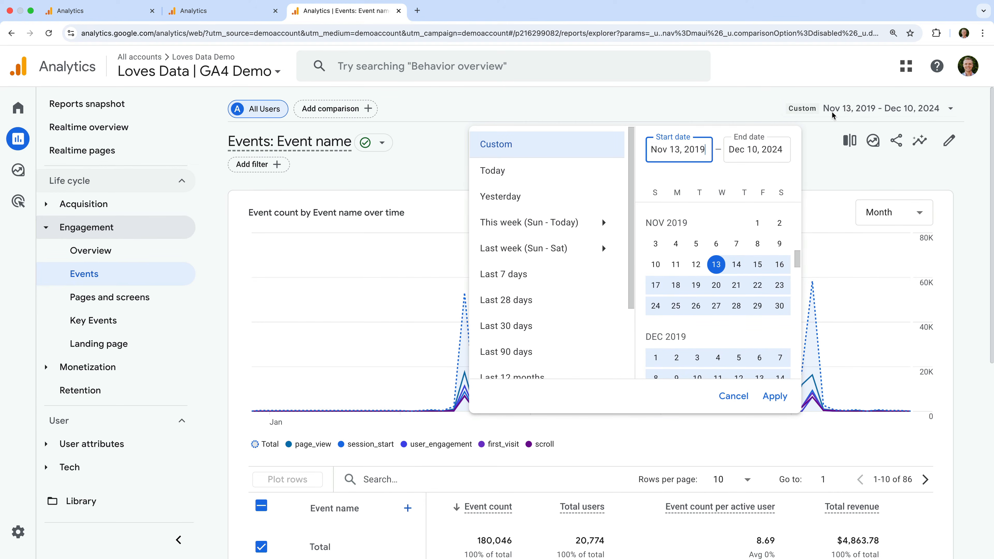
# Set the Events report end date to Dec 10, 2019 and apply the range
pyautogui.moveTo(772, 149); pyautogui.dragTo(784, 151)
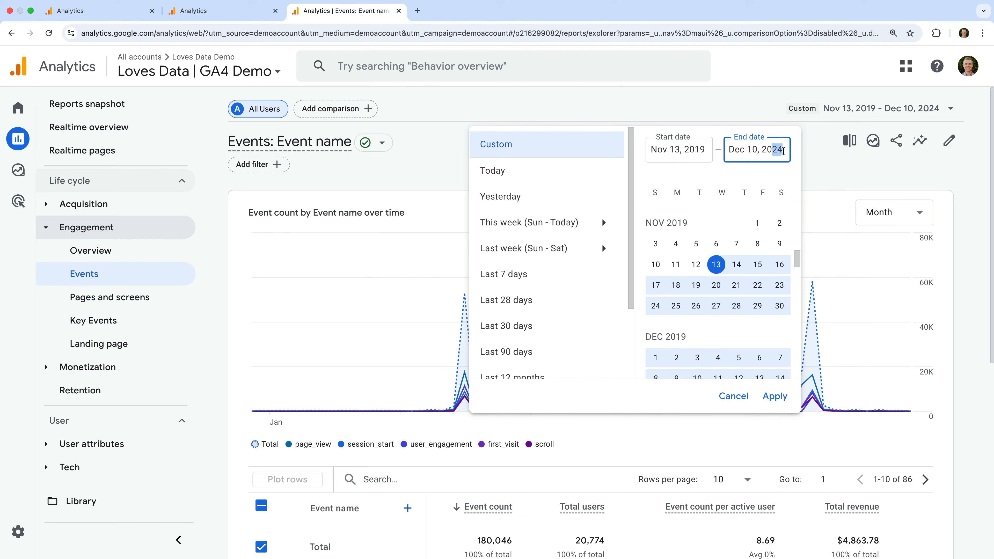
pyautogui.write('19')
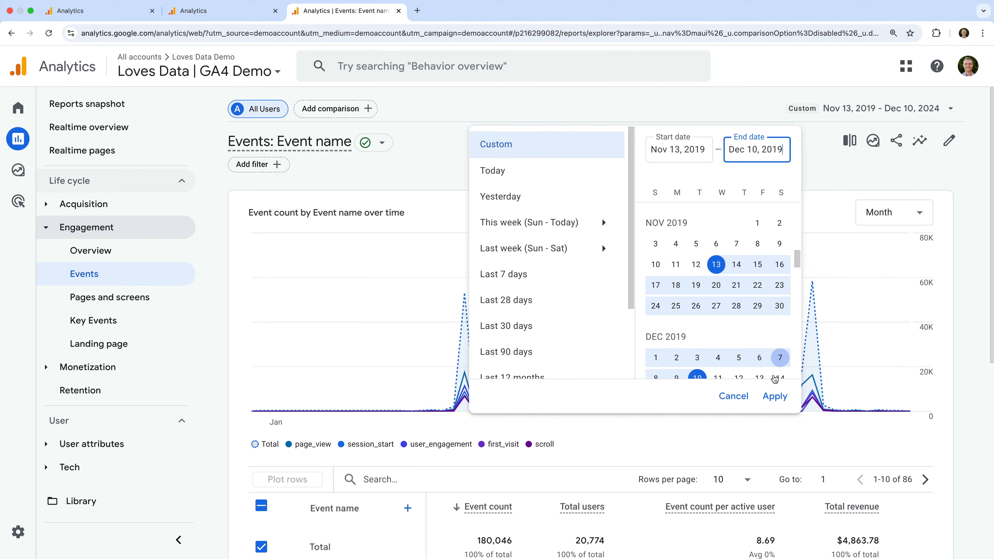
pyautogui.click(775, 397)
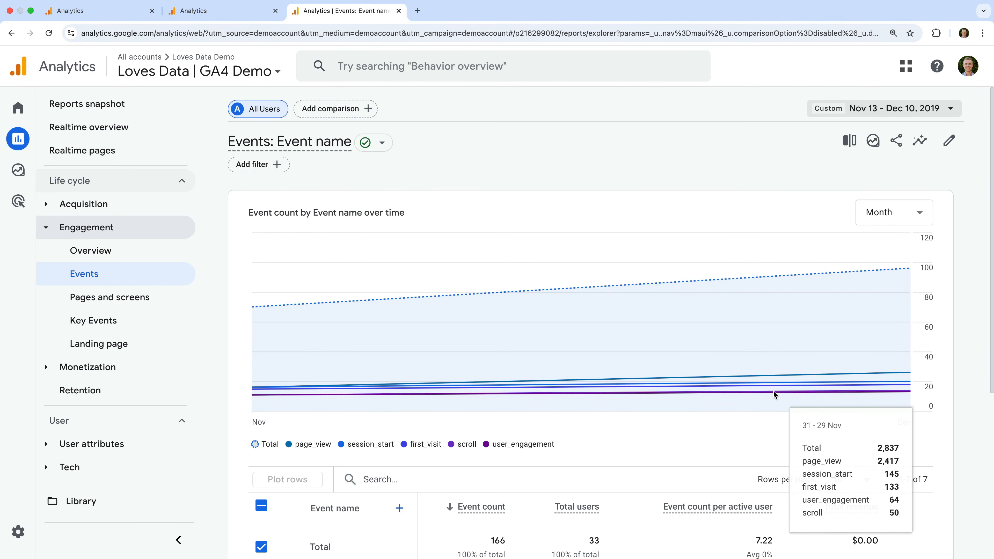
pyautogui.scroll(-5, 773, 390)
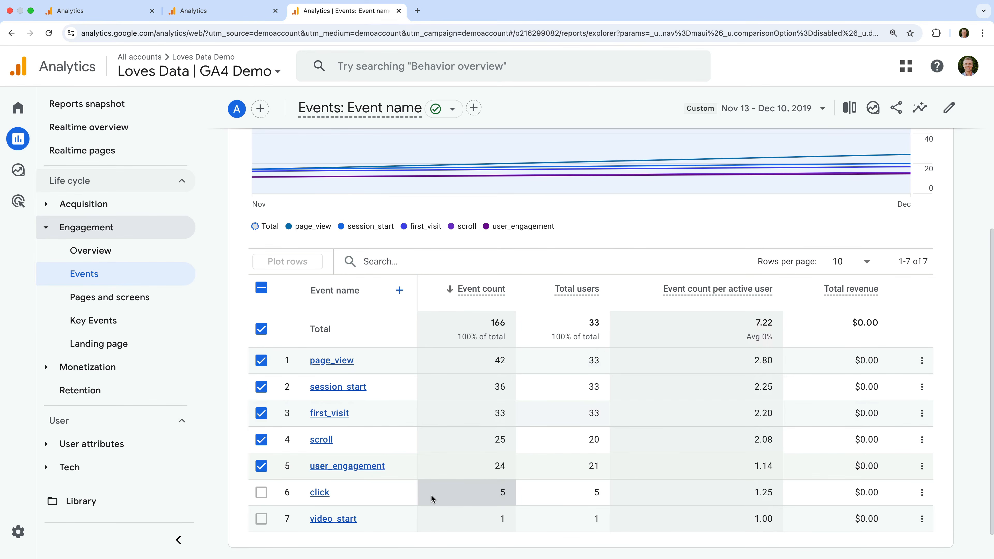
# Open the Traffic acquisition report and review its session source / medium table
pyautogui.click(139, 206)
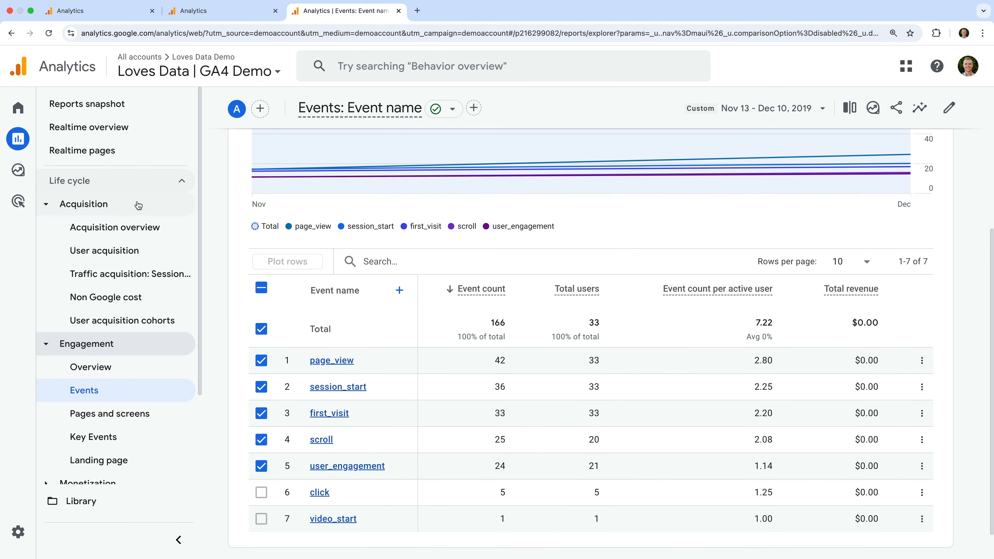
pyautogui.click(120, 276)
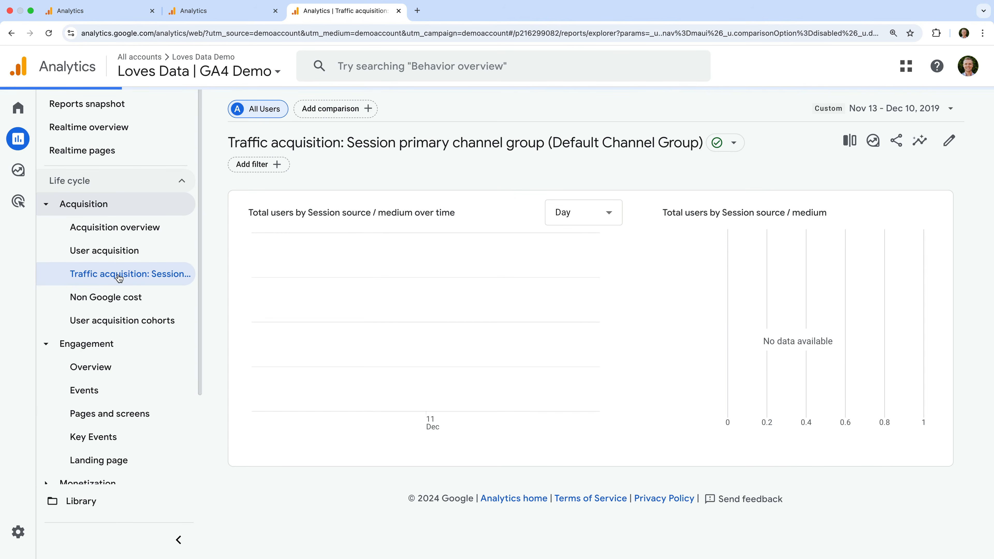
pyautogui.scroll(-7, 347, 316)
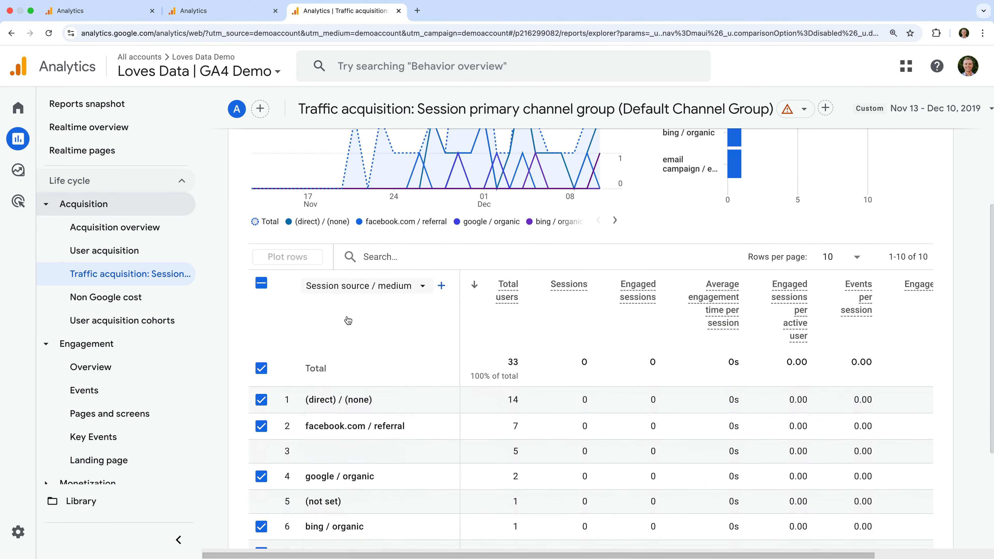
pyautogui.scroll(-3, 347, 316)
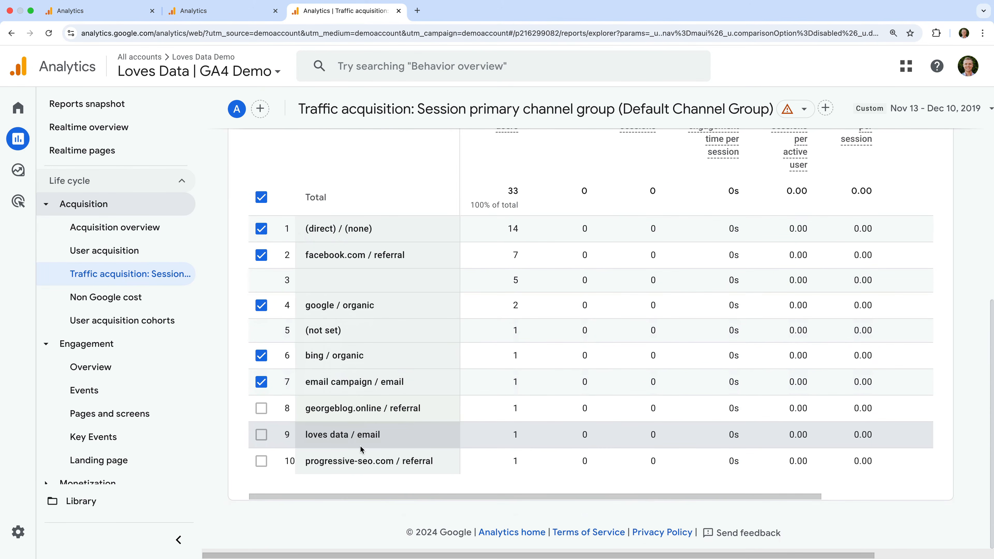
pyautogui.scroll(10, 360, 445)
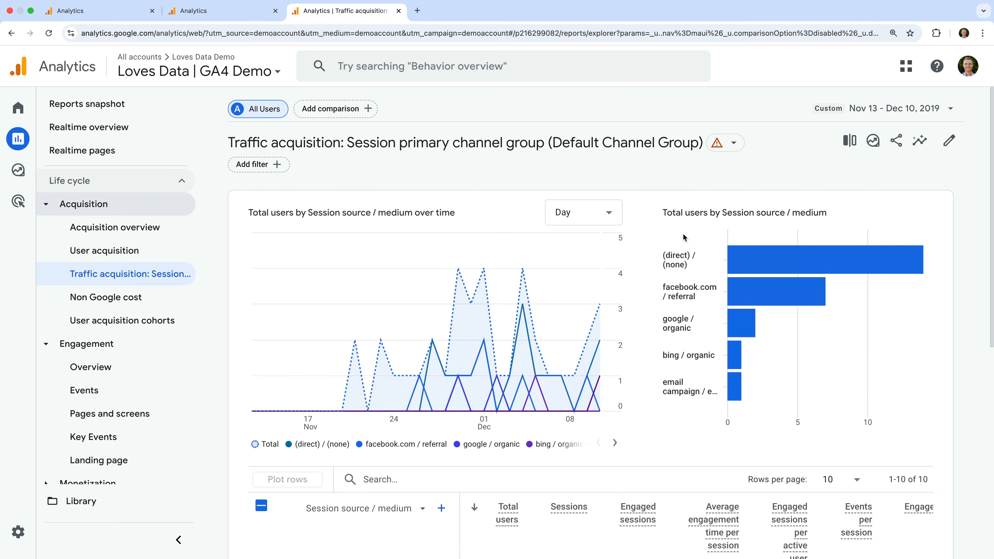
# Inspect the Traffic acquisition report's data quality notice for the selected date range
pyautogui.click(735, 145)
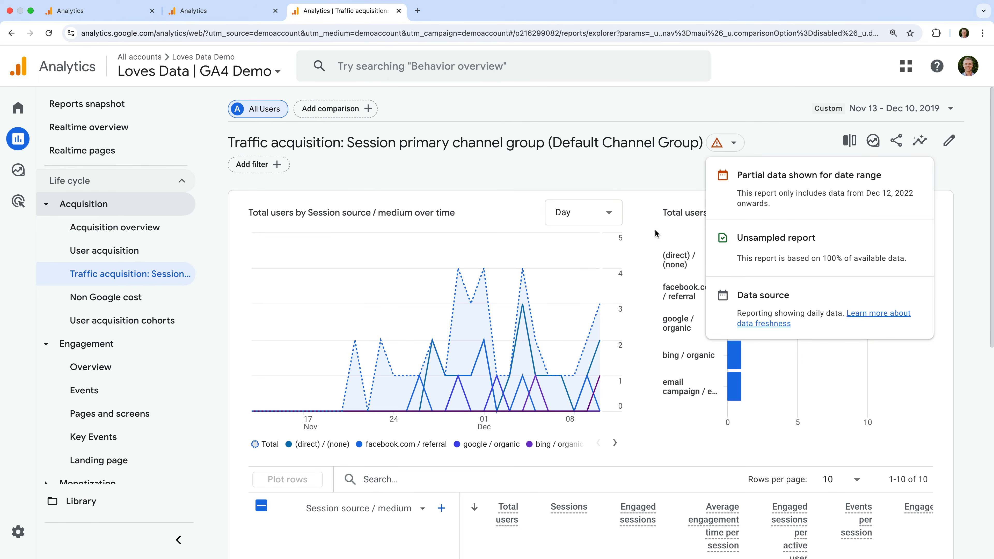
pyautogui.click(100, 345)
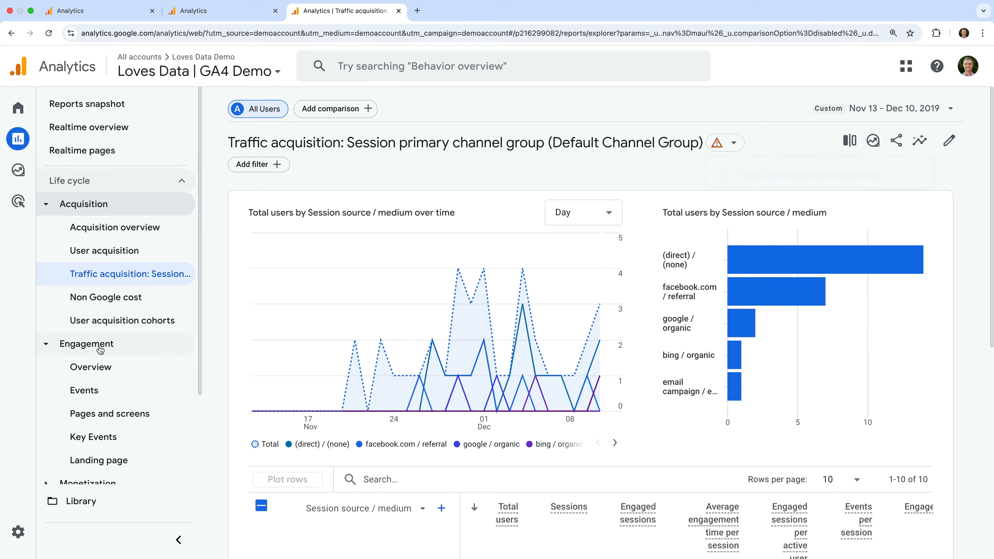
# Open the Pages and screens report and review its page path table
pyautogui.click(124, 421)
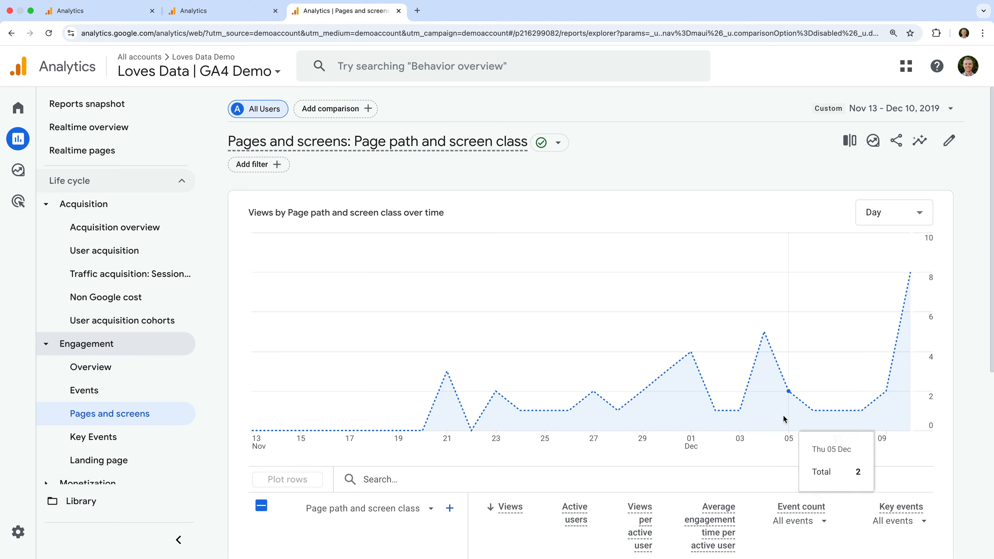
pyautogui.scroll(-5, 784, 418)
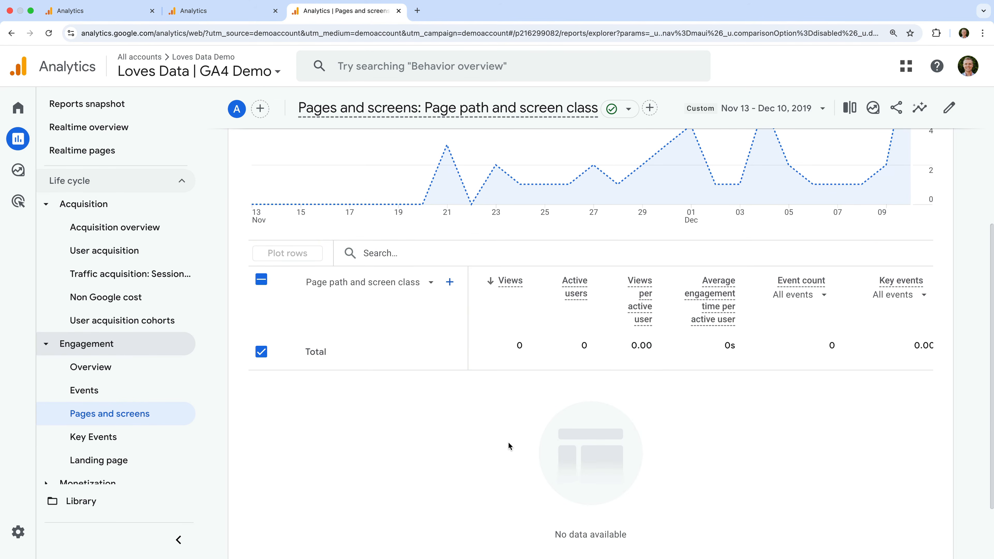
pyautogui.scroll(-2, 509, 446)
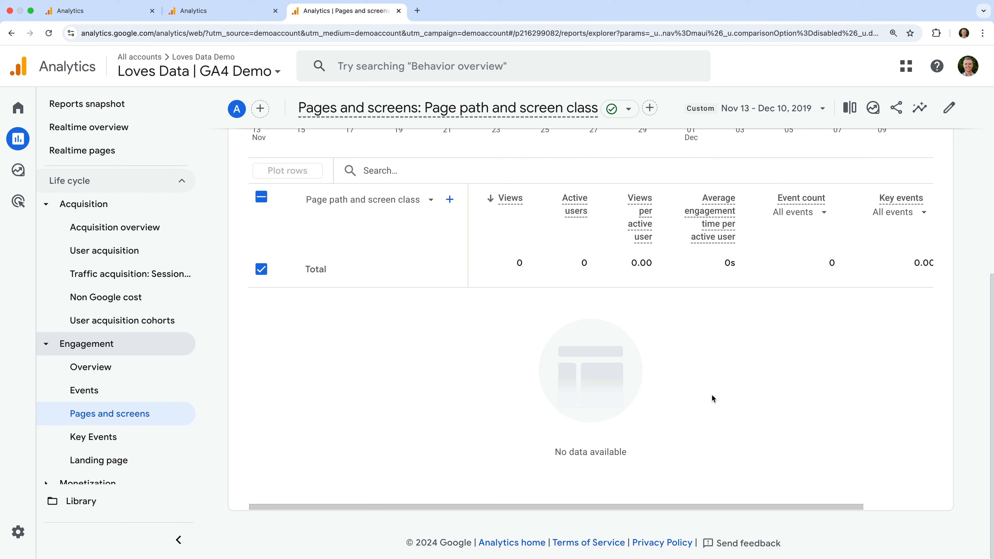
pyautogui.scroll(5, 711, 394)
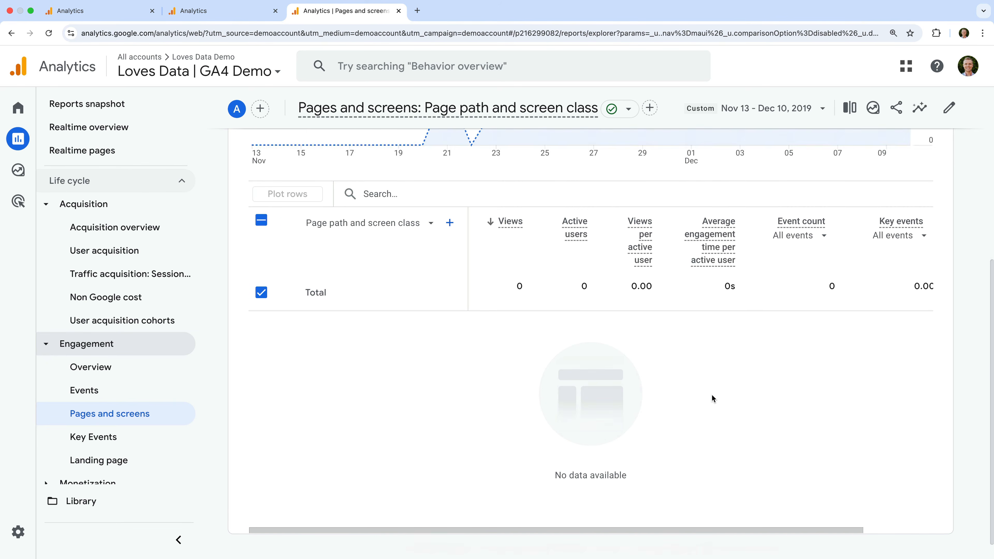
# Set the Pages and screens end date to Dec 10, 2022, apply the range and review the page table
pyautogui.click(795, 107)
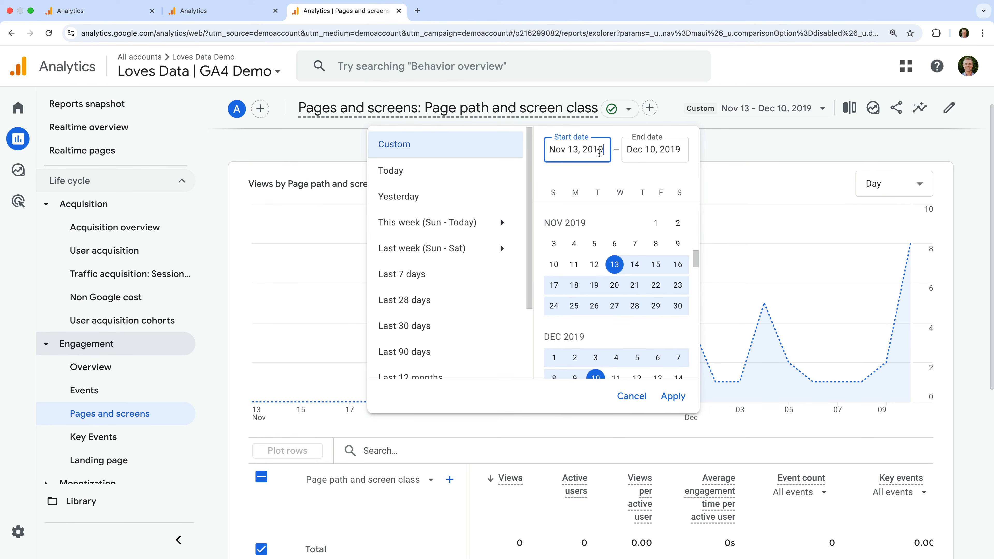
pyautogui.moveTo(670, 153); pyautogui.dragTo(692, 157)
pyautogui.write('22')
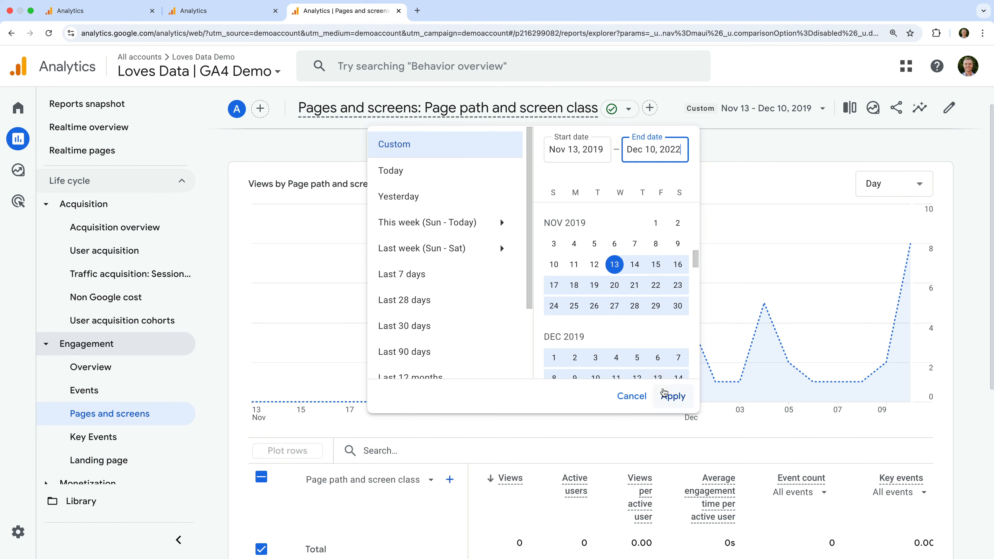
pyautogui.click(670, 396)
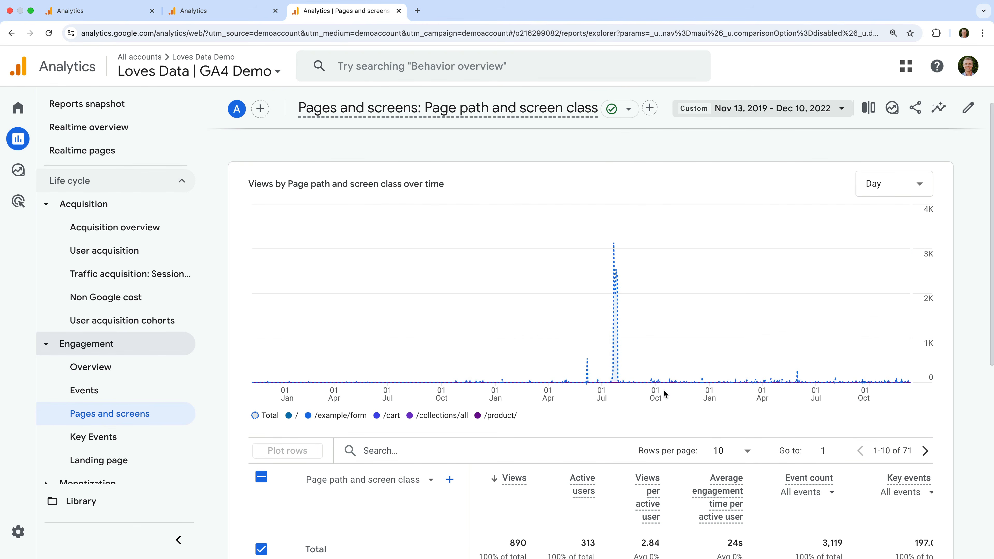
pyautogui.scroll(-2, 664, 389)
pyautogui.scroll(-5, 664, 393)
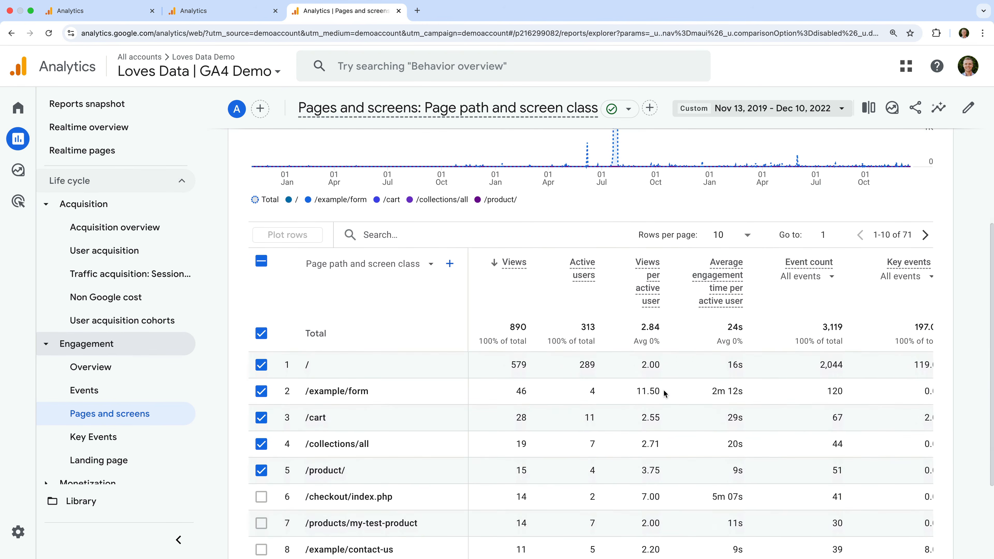